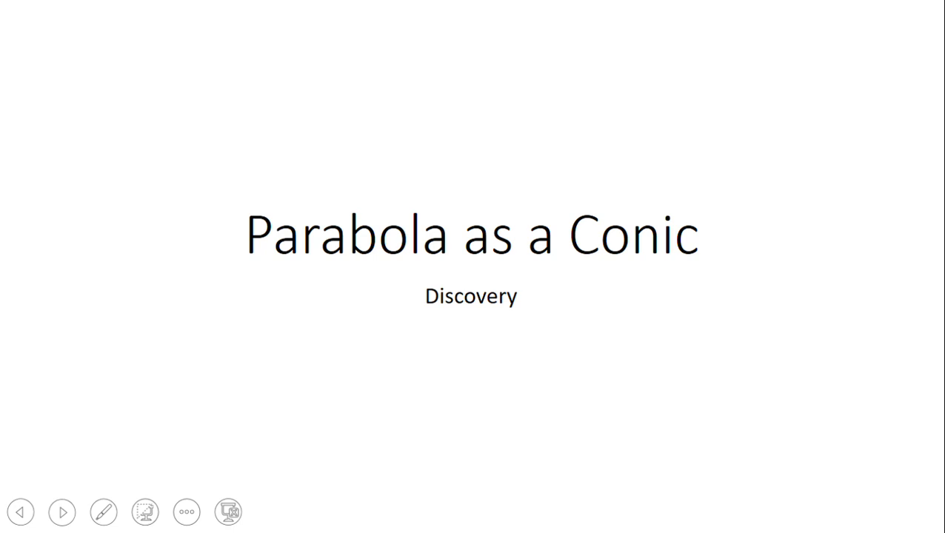
# Step: Advance from the 'Parabola as a Conic' title slide to the open-Chrome-and-visit-Geogebra.org slide
pyautogui.press('Right')
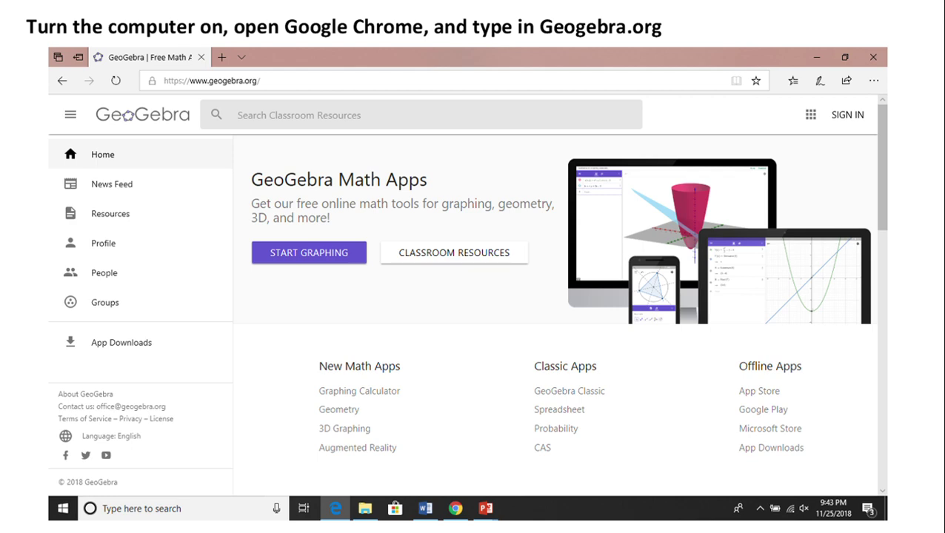
# Step: Ink circles around the geogebra.org address and the Graphing Calculator link, then show the empty calculator slide
pyautogui.press('Right')
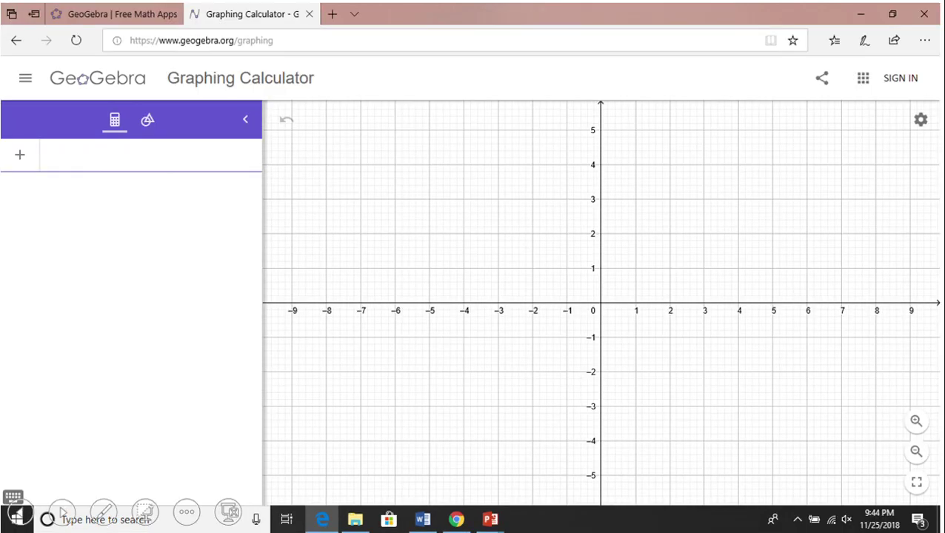
pyautogui.press('Left')
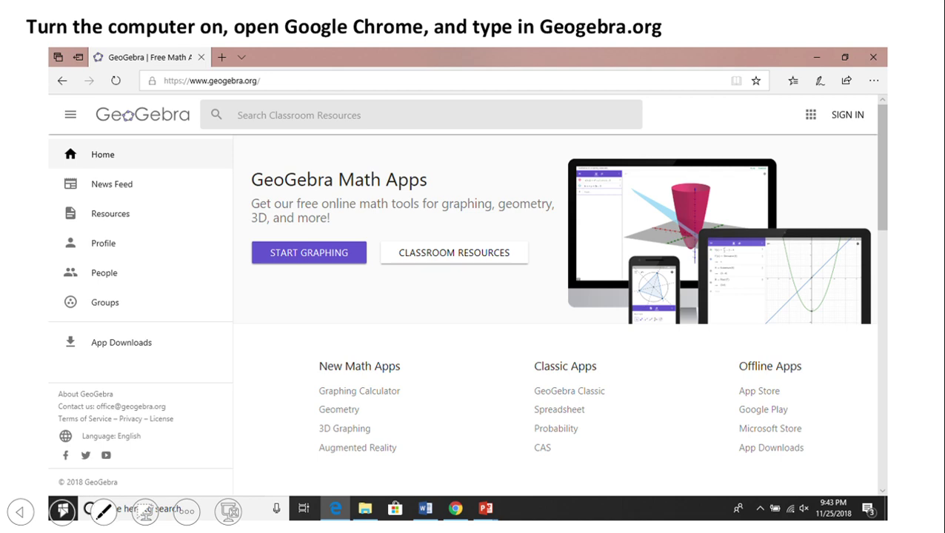
pyautogui.moveTo(237, 67)
pyautogui.mouseDown()
pyautogui.moveTo(160, 83)
pyautogui.moveTo(213, 106)
pyautogui.moveTo(258, 60)
pyautogui.mouseUp()
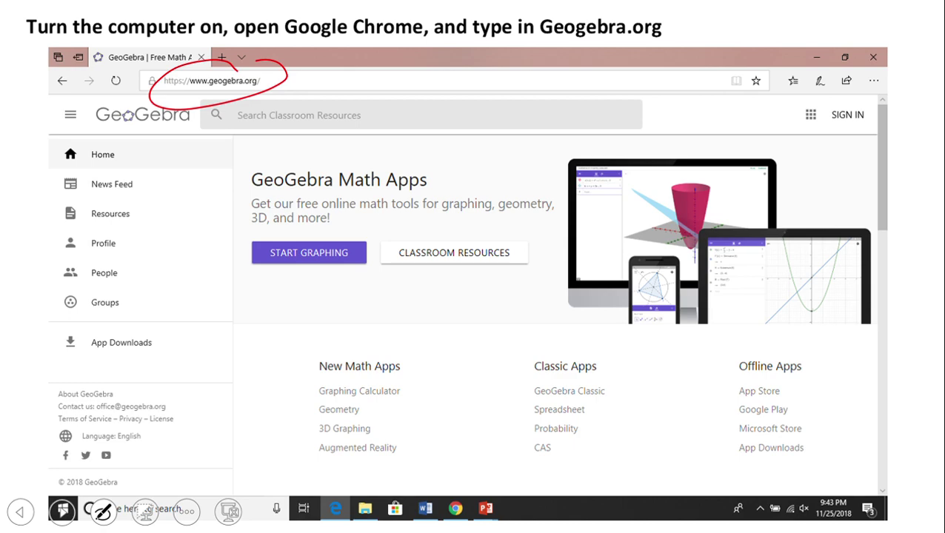
pyautogui.moveTo(310, 373)
pyautogui.mouseDown()
pyautogui.moveTo(422, 406)
pyautogui.moveTo(302, 375)
pyautogui.mouseUp()
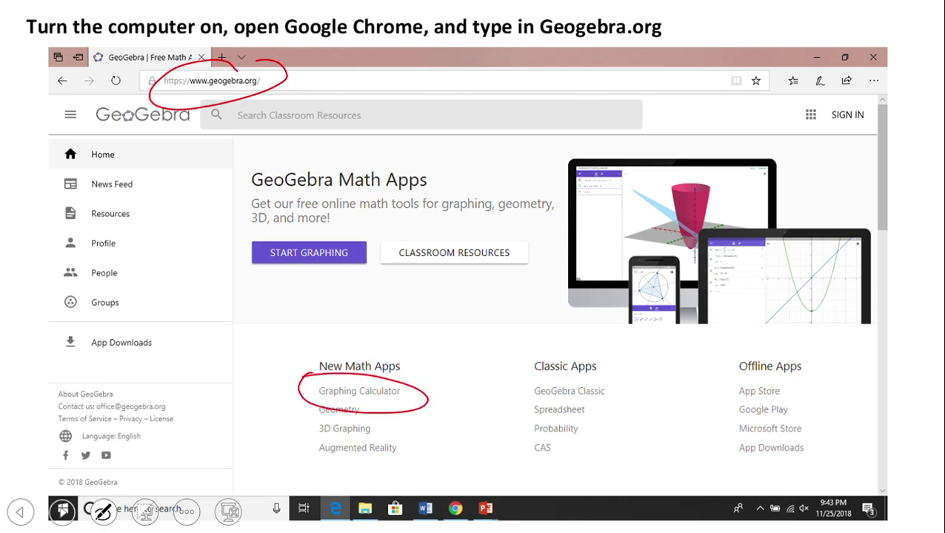
pyautogui.press('Right')
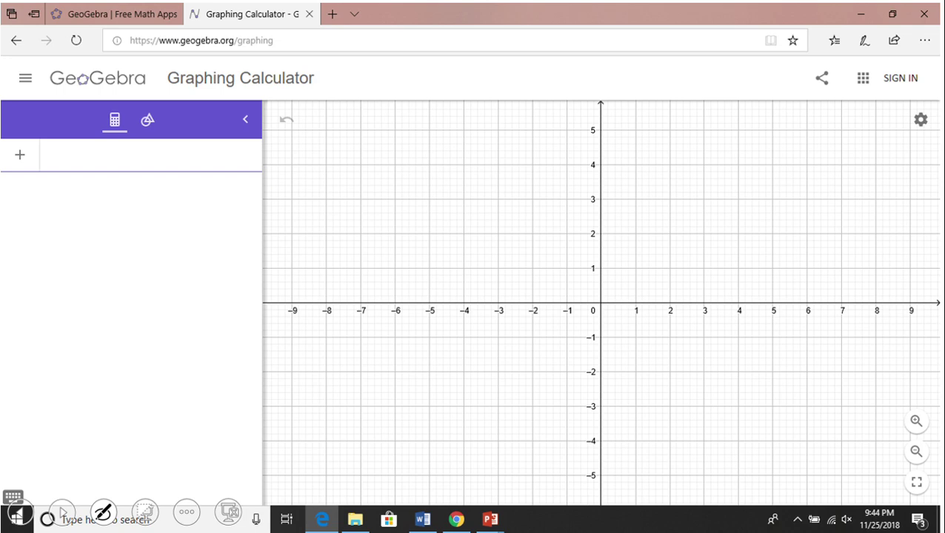
# Step: Reveal the caption defining a parabola by focus and directrix and the y = ¼x² entry instruction
pyautogui.press('Right')
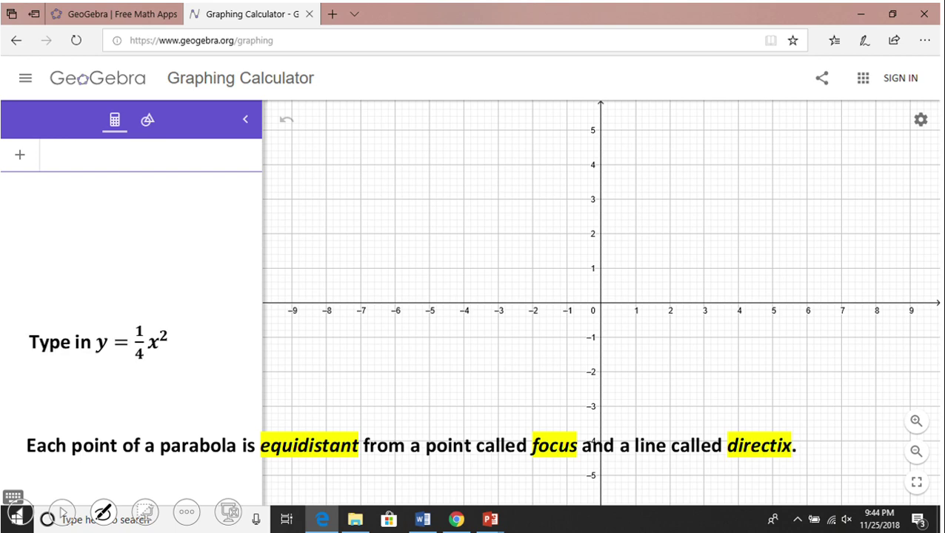
# Step: Ink circles around the y = ¼x² instruction and the y = −1 value in the caption
pyautogui.moveTo(170, 314)
pyautogui.mouseDown()
pyautogui.moveTo(105, 313)
pyautogui.moveTo(184, 365)
pyautogui.moveTo(169, 304)
pyautogui.mouseUp()
pyautogui.moveTo(66, 147)
pyautogui.mouseDown()
pyautogui.moveTo(42, 167)
pyautogui.moveTo(72, 166)
pyautogui.mouseUp()
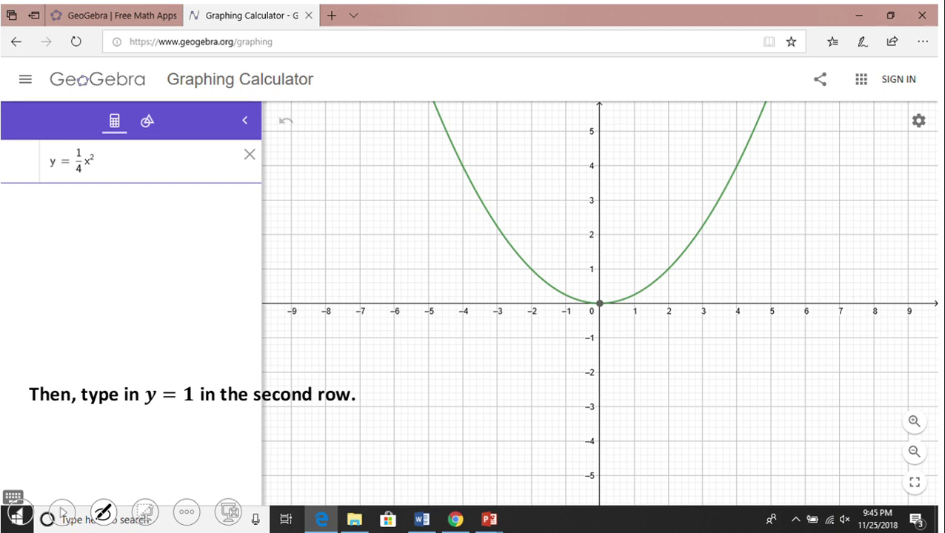
pyautogui.moveTo(181, 363)
pyautogui.mouseDown()
pyautogui.moveTo(140, 401)
pyautogui.moveTo(208, 369)
pyautogui.mouseUp()
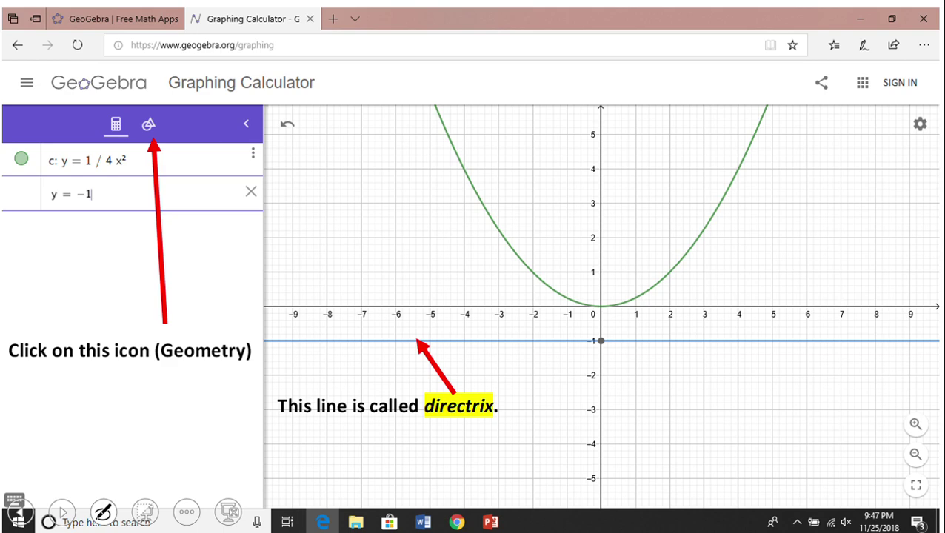
# Step: Show the geometry tools slide, circle the Point tool, and advance to the points A (0,1) and B (0,0) slide
pyautogui.click(148, 124)
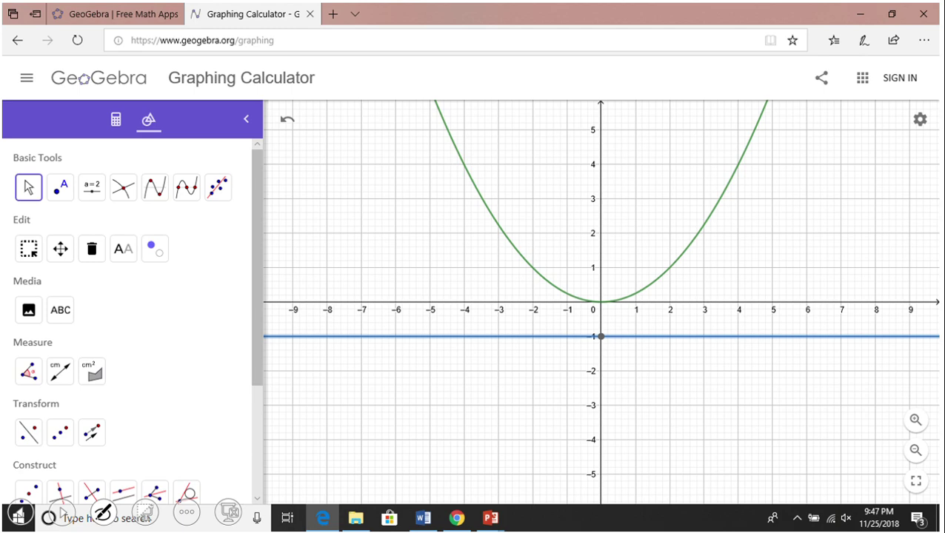
pyautogui.moveTo(76, 153)
pyautogui.mouseDown()
pyautogui.moveTo(69, 157)
pyautogui.moveTo(75, 201)
pyautogui.moveTo(52, 174)
pyautogui.mouseUp()
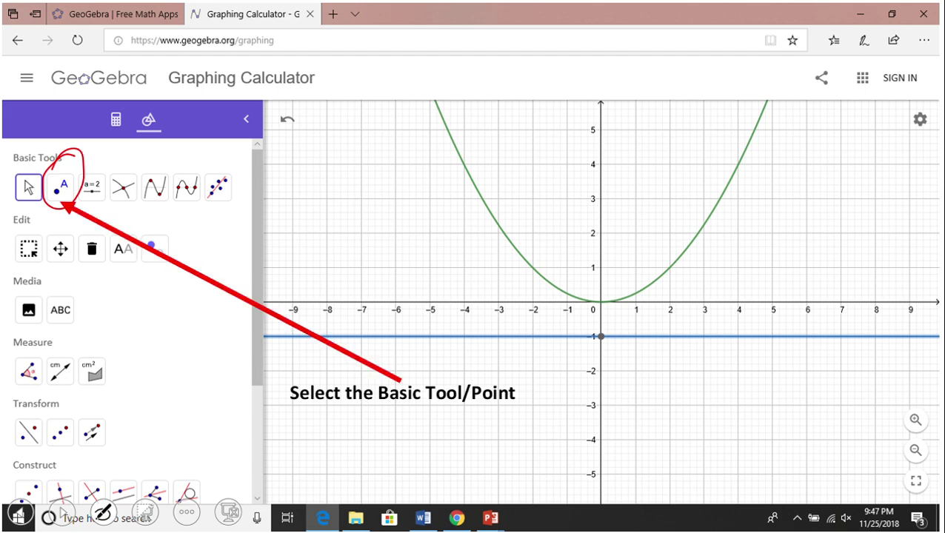
pyautogui.click(60, 187)
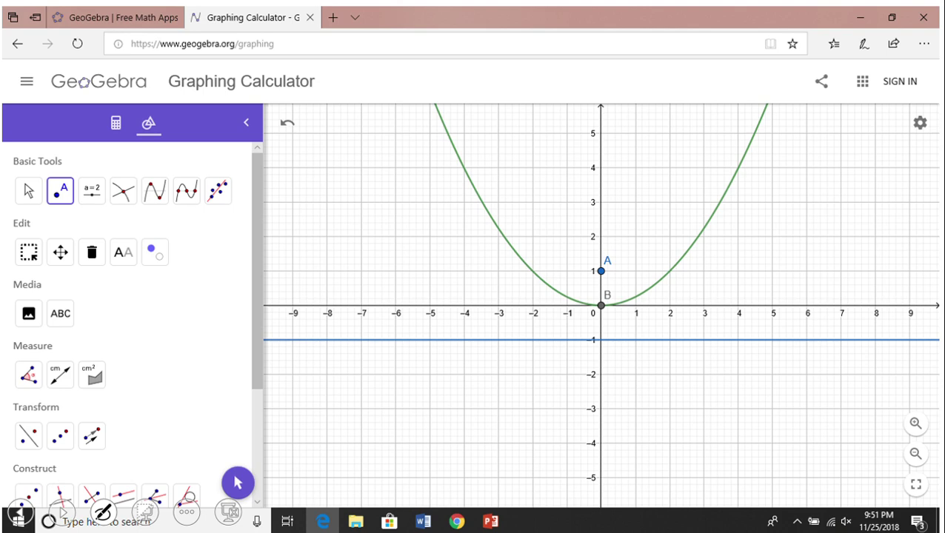
# Step: Ink a circle around point B at the origin (0,0)
pyautogui.moveTo(610, 285)
pyautogui.mouseDown()
pyautogui.moveTo(596, 286)
pyautogui.moveTo(600, 319)
pyautogui.moveTo(581, 285)
pyautogui.mouseUp()
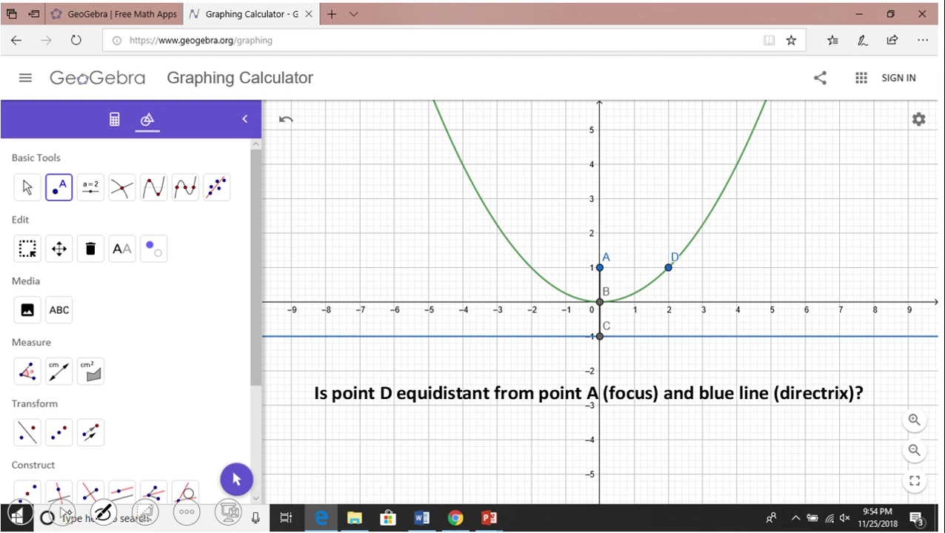
# Step: Ink the A–D distance and D-to-directrix distance, labelling each as 2
pyautogui.moveTo(661, 267); pyautogui.dragTo(600, 268)
pyautogui.moveTo(623, 235)
pyautogui.mouseDown()
pyautogui.moveTo(647, 252)
pyautogui.moveTo(666, 341)
pyautogui.mouseUp()
pyautogui.moveTo(671, 285); pyautogui.dragTo(698, 301)
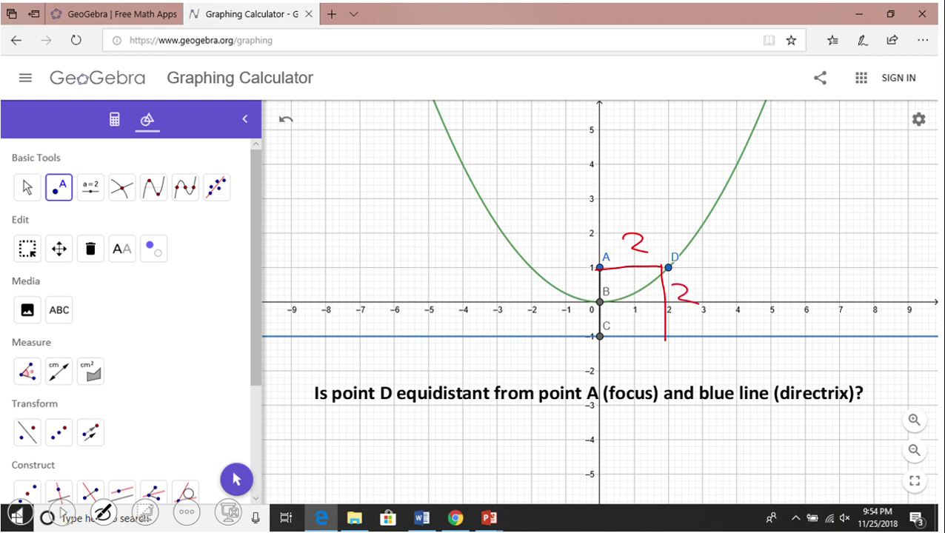
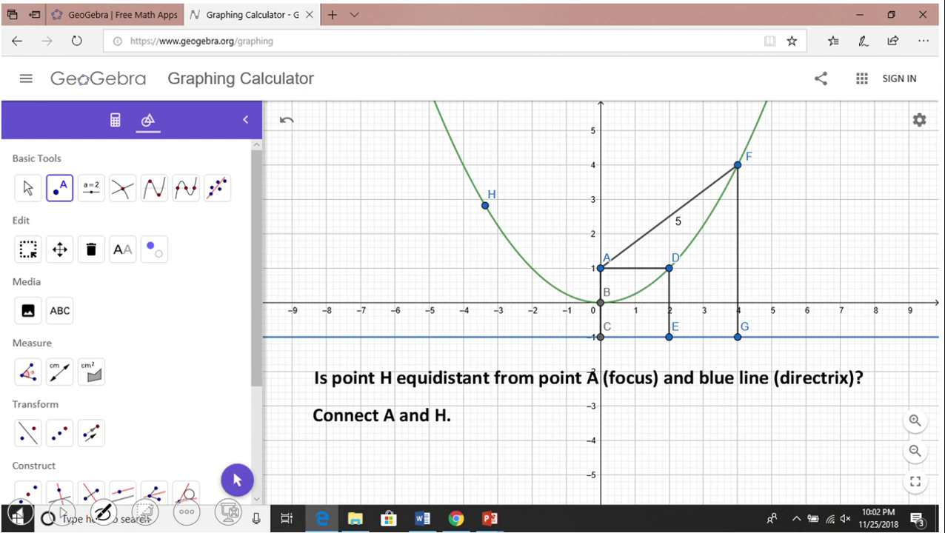
# Step: Draw an ink arrow toward the tools for connecting A and H
pyautogui.moveTo(166, 352); pyautogui.dragTo(152, 446)
# Step: Highlight the Segment and Distance tools for AH, then sketch H's vertical distance to the directrix
pyautogui.moveTo(136, 421)
pyautogui.mouseDown()
pyautogui.moveTo(148, 437)
pyautogui.moveTo(172, 424)
pyautogui.mouseUp()
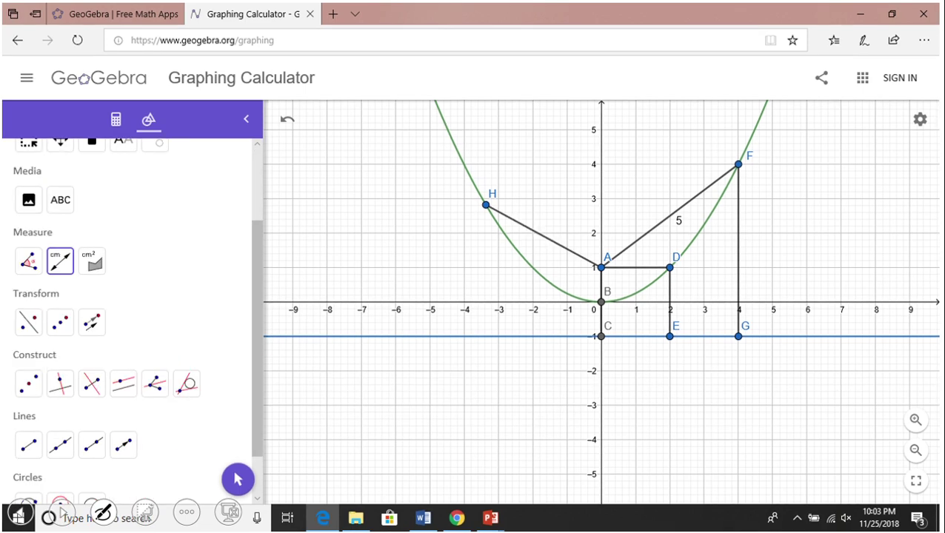
pyautogui.moveTo(40, 415)
pyautogui.mouseDown()
pyautogui.moveTo(37, 465)
pyautogui.moveTo(37, 412)
pyautogui.mouseUp()
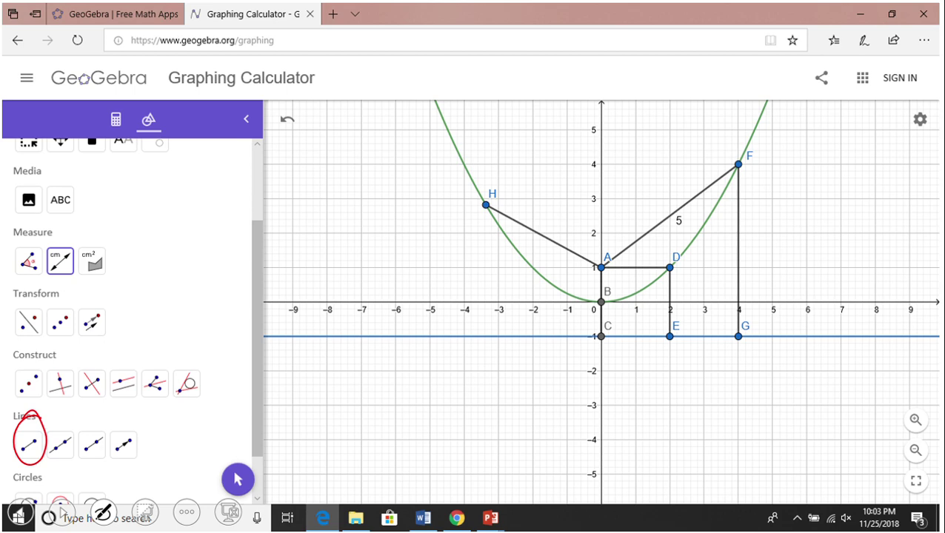
pyautogui.moveTo(71, 235)
pyautogui.mouseDown()
pyautogui.moveTo(43, 246)
pyautogui.moveTo(76, 237)
pyautogui.moveTo(65, 224)
pyautogui.mouseUp()
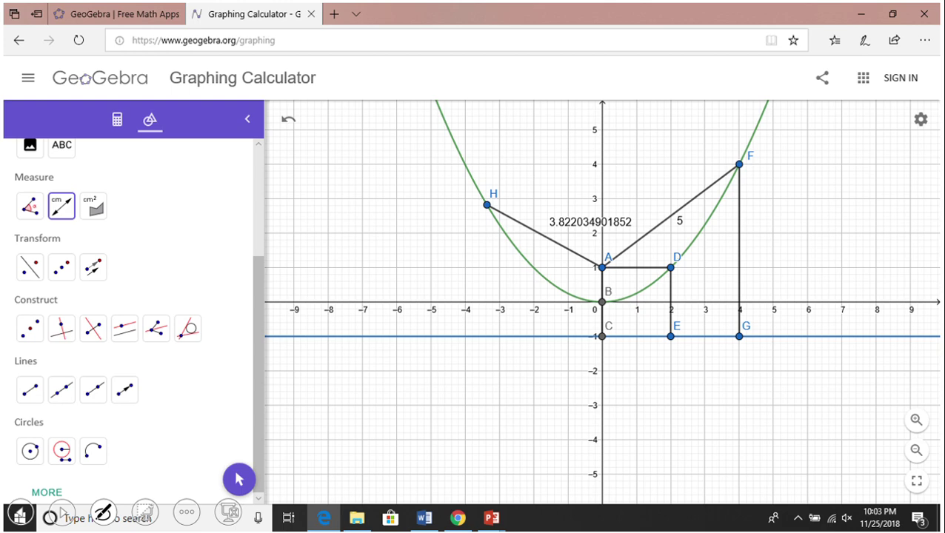
pyautogui.moveTo(480, 201); pyautogui.dragTo(479, 333)
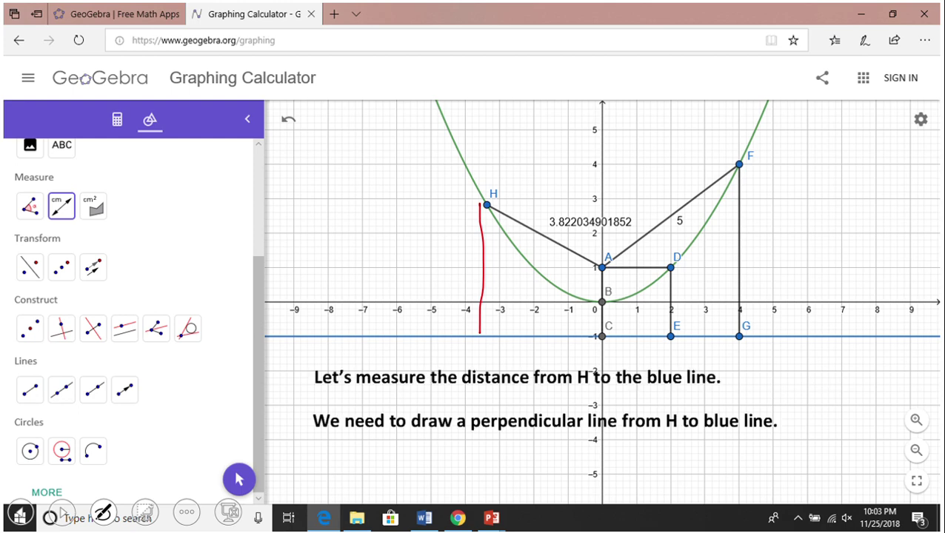
# Step: Underline the perpendicular-line note and switch to the Perpendicular Line tool
pyautogui.moveTo(384, 445); pyautogui.dragTo(630, 436)
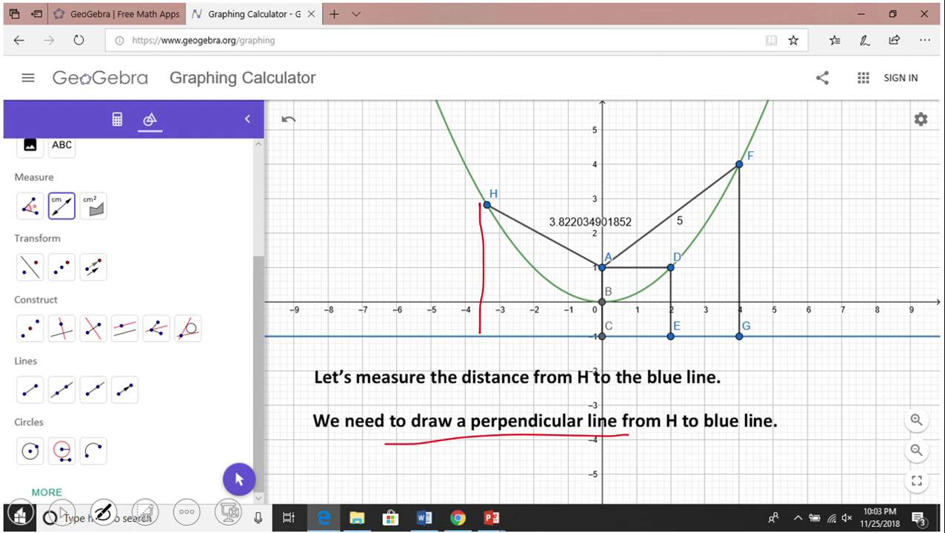
pyautogui.moveTo(80, 292)
pyautogui.mouseDown()
pyautogui.moveTo(49, 309)
pyautogui.moveTo(49, 349)
pyautogui.moveTo(79, 340)
pyautogui.moveTo(73, 287)
pyautogui.mouseUp()
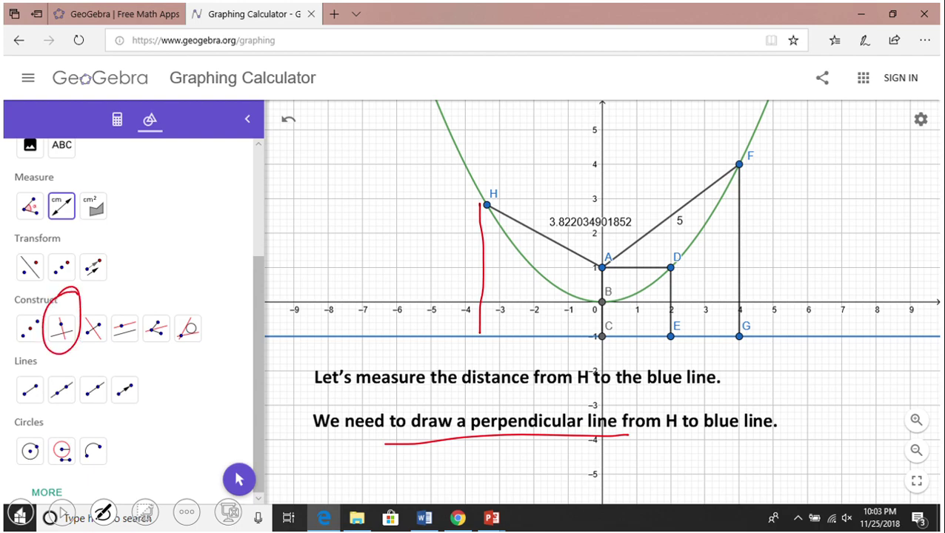
pyautogui.click(62, 327)
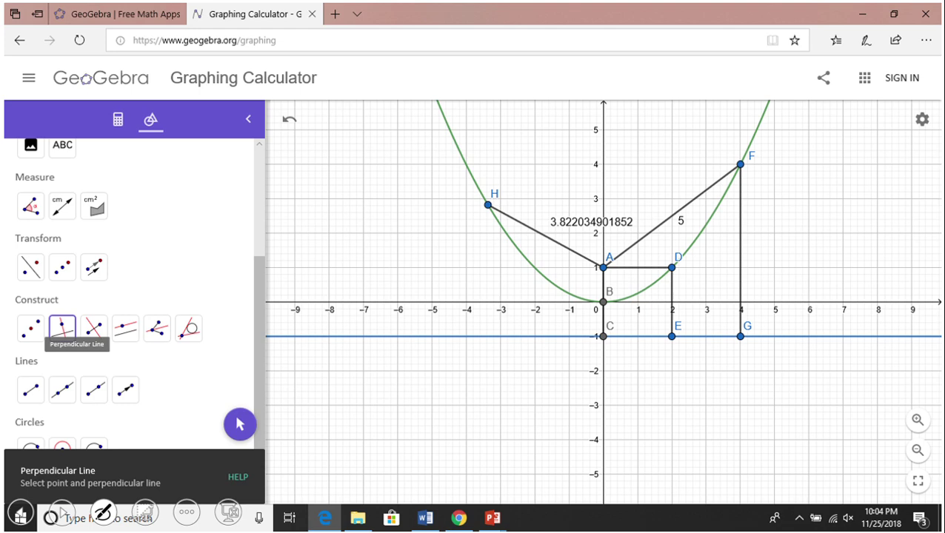
# Step: Emphasise the Perpendicular Line help, circle point H and cross out the blue directrix
pyautogui.moveTo(65, 449)
pyautogui.mouseDown()
pyautogui.moveTo(52, 449)
pyautogui.moveTo(33, 482)
pyautogui.moveTo(193, 480)
pyautogui.moveTo(126, 444)
pyautogui.moveTo(71, 442)
pyautogui.mouseUp()
pyautogui.moveTo(485, 180)
pyautogui.mouseDown()
pyautogui.moveTo(524, 197)
pyautogui.moveTo(497, 187)
pyautogui.mouseUp()
pyautogui.moveTo(488, 323); pyautogui.dragTo(454, 354)
pyautogui.moveTo(456, 319); pyautogui.dragTo(503, 368)
# Step: Reveal the tool caption, its arrow, and the perpendicular line drawn through H
pyautogui.press('space')
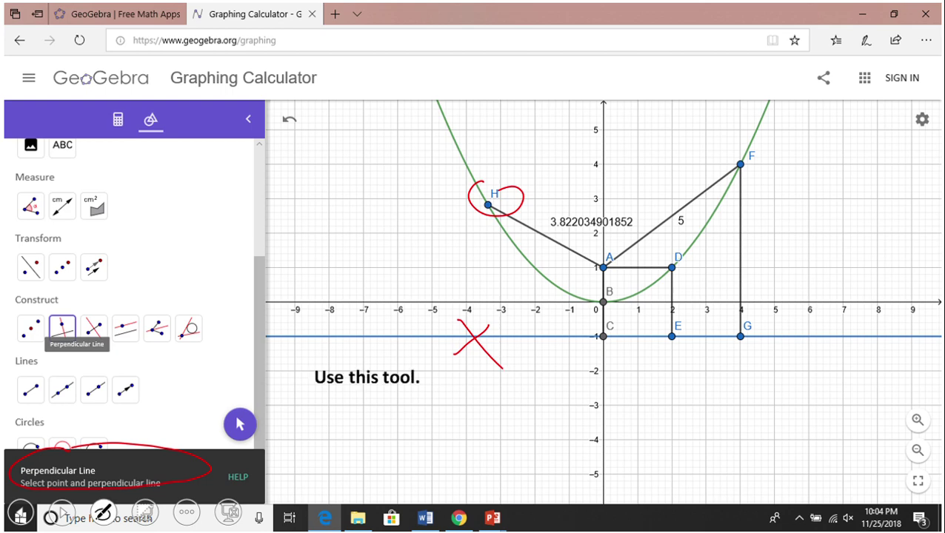
pyautogui.press('space')
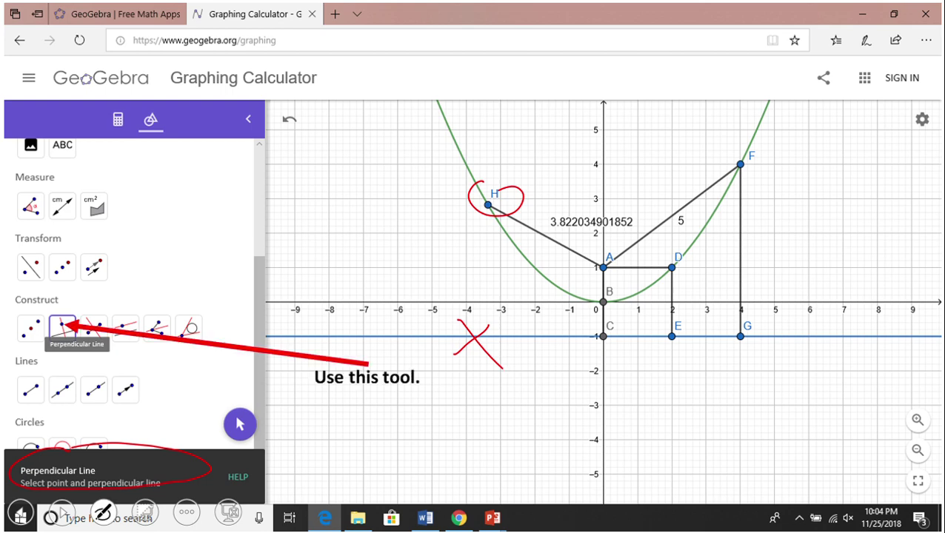
pyautogui.press('space')
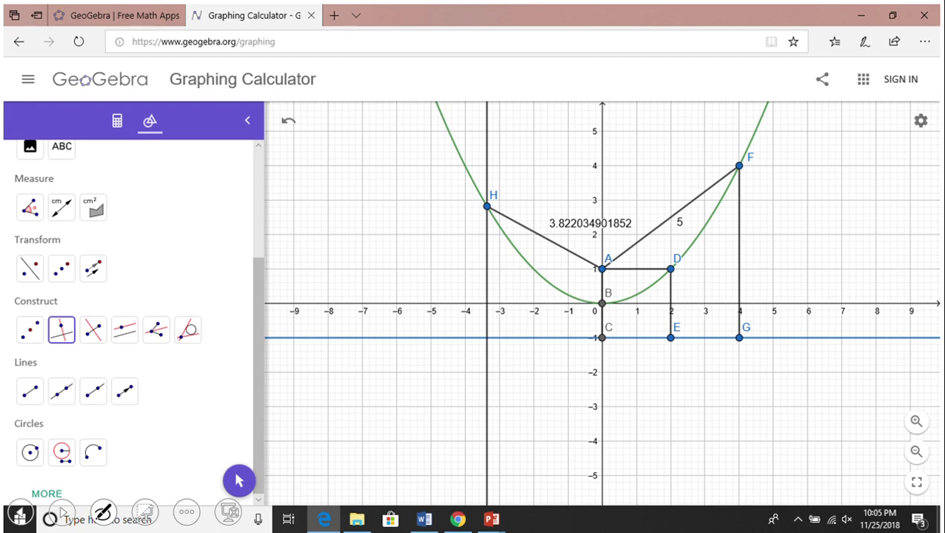
# Step: Cross-mark the vertical line and directrix, and trace H's perpendicular down to the directrix
pyautogui.moveTo(513, 111)
pyautogui.mouseDown()
pyautogui.moveTo(483, 126)
pyautogui.moveTo(528, 132)
pyautogui.mouseUp()
pyautogui.moveTo(306, 345); pyautogui.dragTo(282, 363)
pyautogui.moveTo(285, 348); pyautogui.dragTo(316, 366)
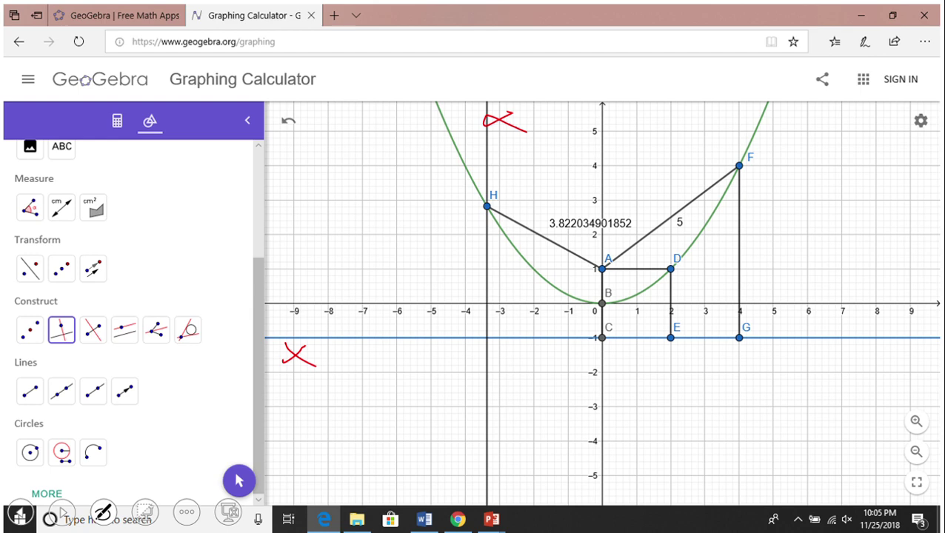
pyautogui.moveTo(486, 203)
pyautogui.mouseDown()
pyautogui.moveTo(483, 339)
pyautogui.moveTo(495, 343)
pyautogui.moveTo(483, 338)
pyautogui.mouseUp()
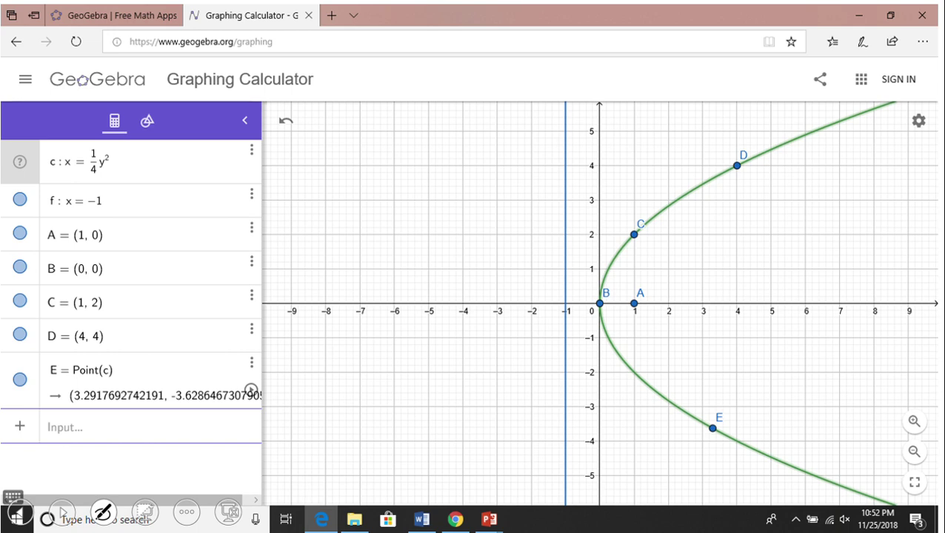
# Step: Circle x = 1/4 y², bracket points A–E, and advance past the final slide
pyautogui.moveTo(116, 124)
pyautogui.mouseDown()
pyautogui.moveTo(51, 153)
pyautogui.moveTo(91, 188)
pyautogui.moveTo(148, 127)
pyautogui.moveTo(86, 119)
pyautogui.mouseUp()
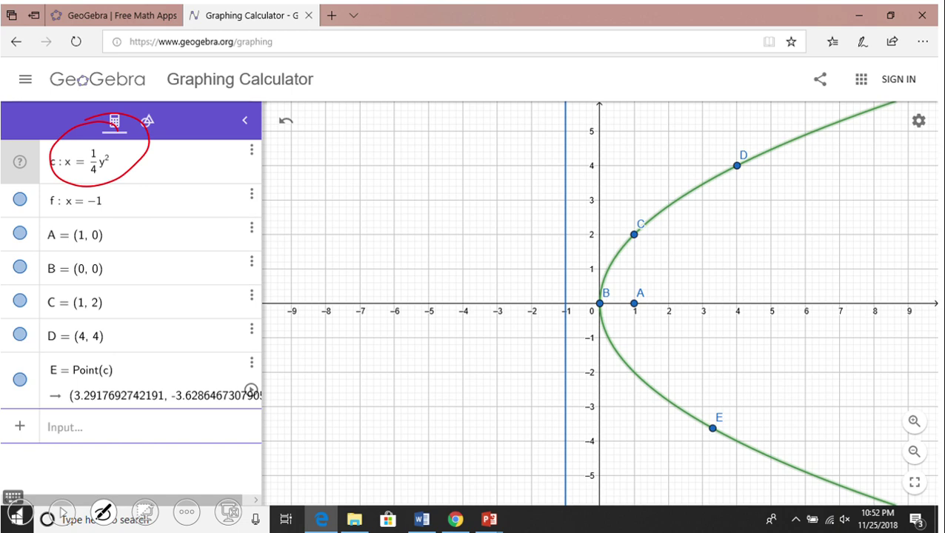
pyautogui.moveTo(40, 215)
pyautogui.mouseDown()
pyautogui.moveTo(44, 374)
pyautogui.moveTo(60, 334)
pyautogui.moveTo(57, 216)
pyautogui.moveTo(34, 221)
pyautogui.mouseUp()
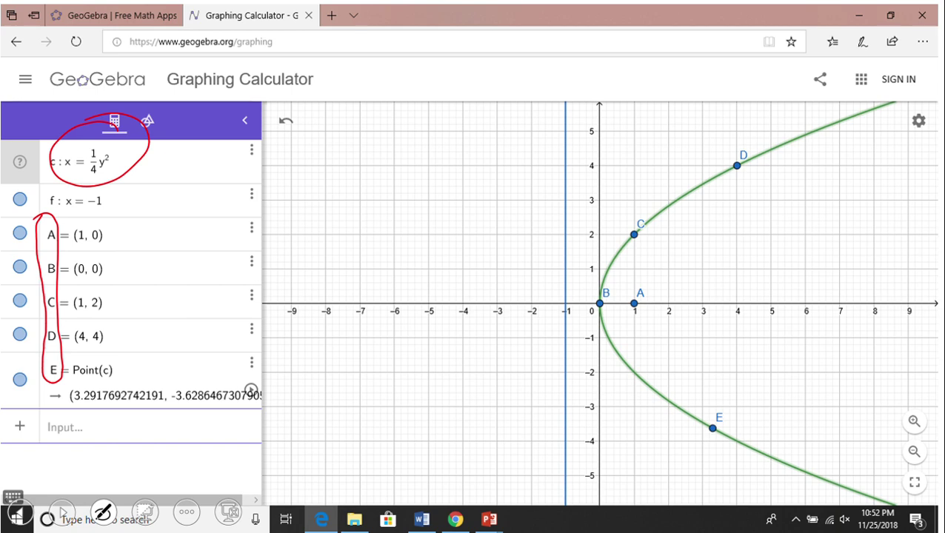
pyautogui.press('Right')
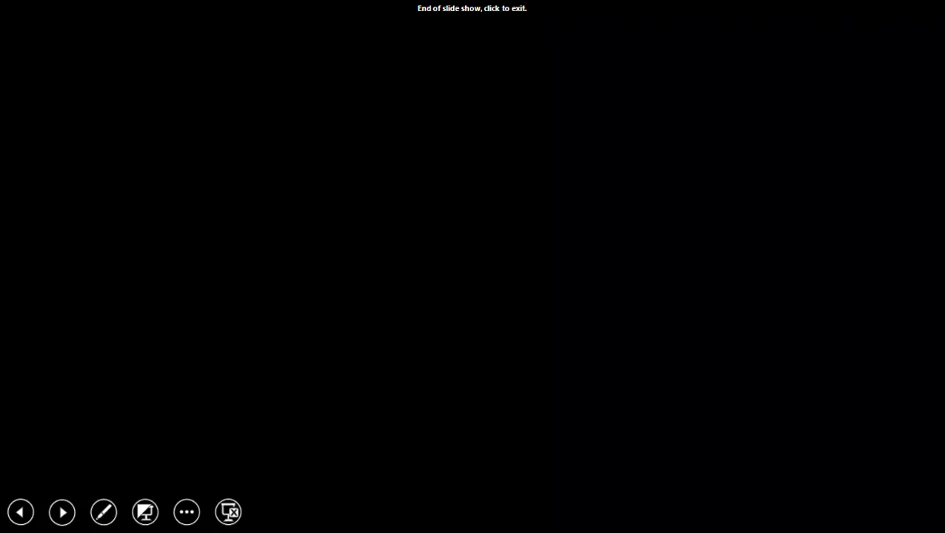